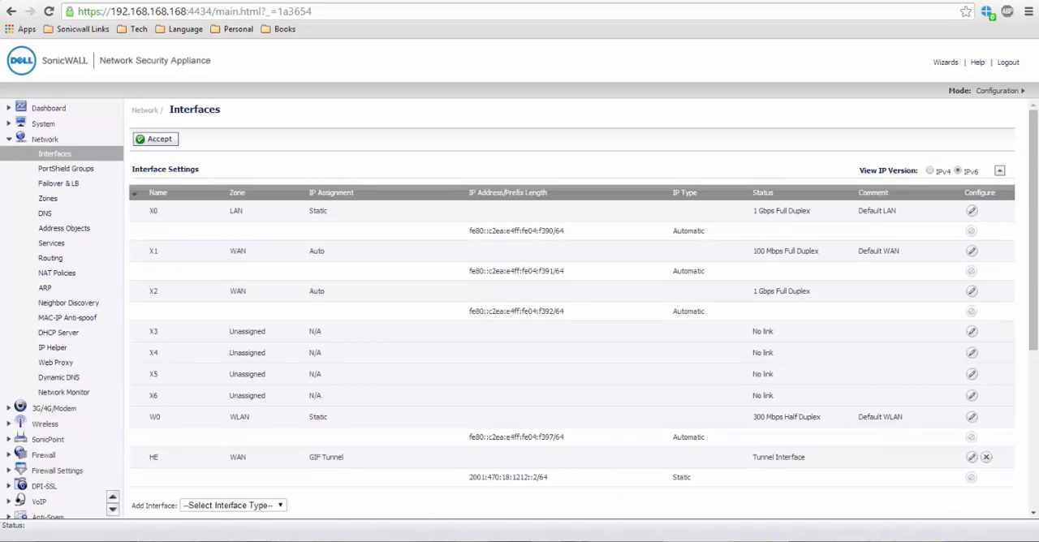
Step: Open the IPv6 settings of interface X0 and set its static IPv6 address to 2001:470:19:1212::1
click(974, 212)
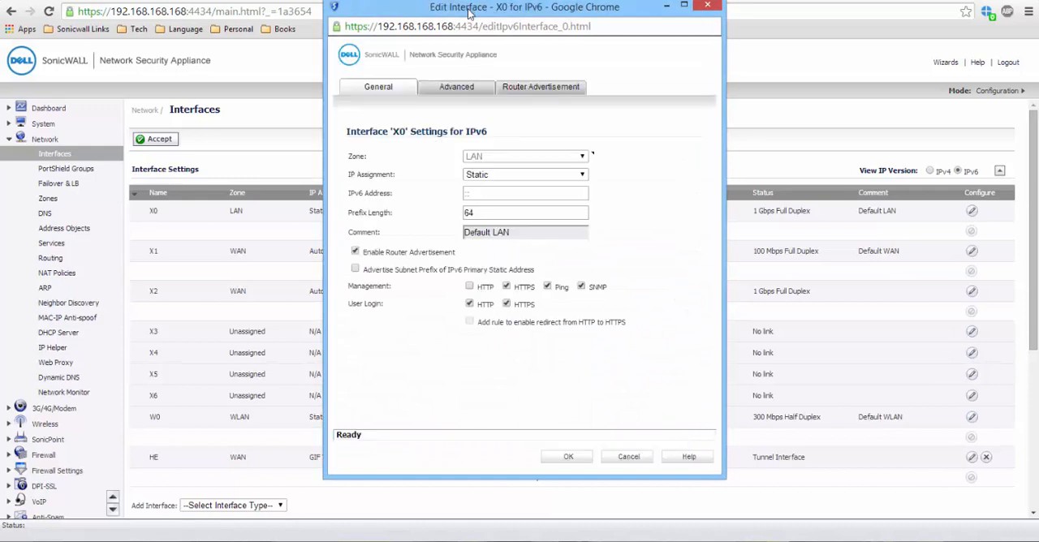
drag(469, 14, 465, 55)
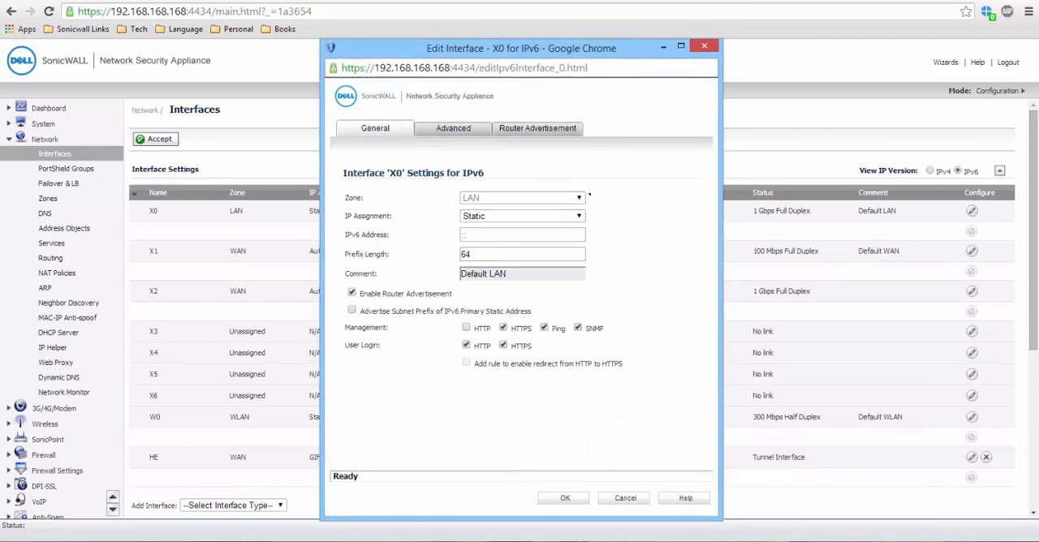
click(479, 234)
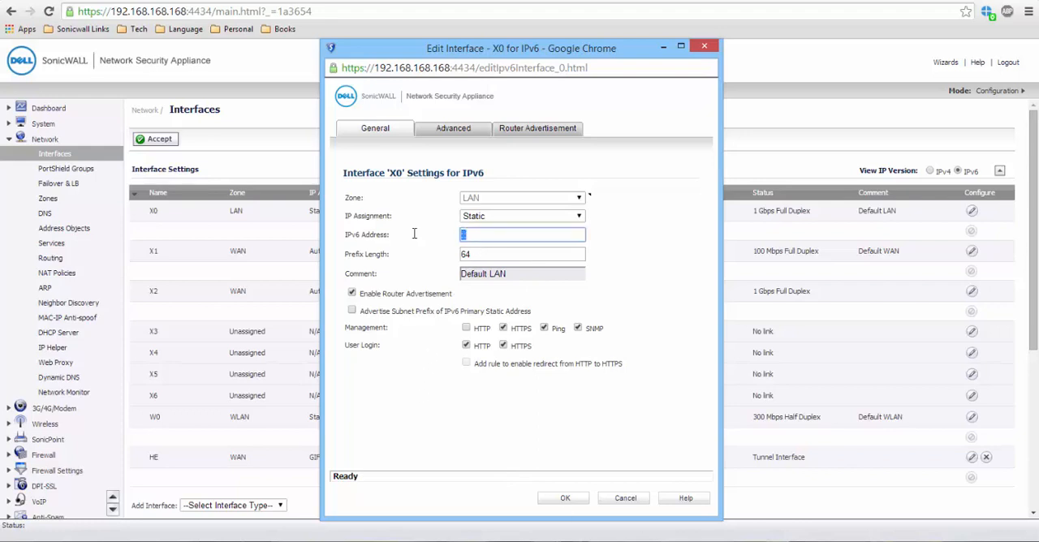
text(2001:470:19:1212::)
text(1)
key(Tab)
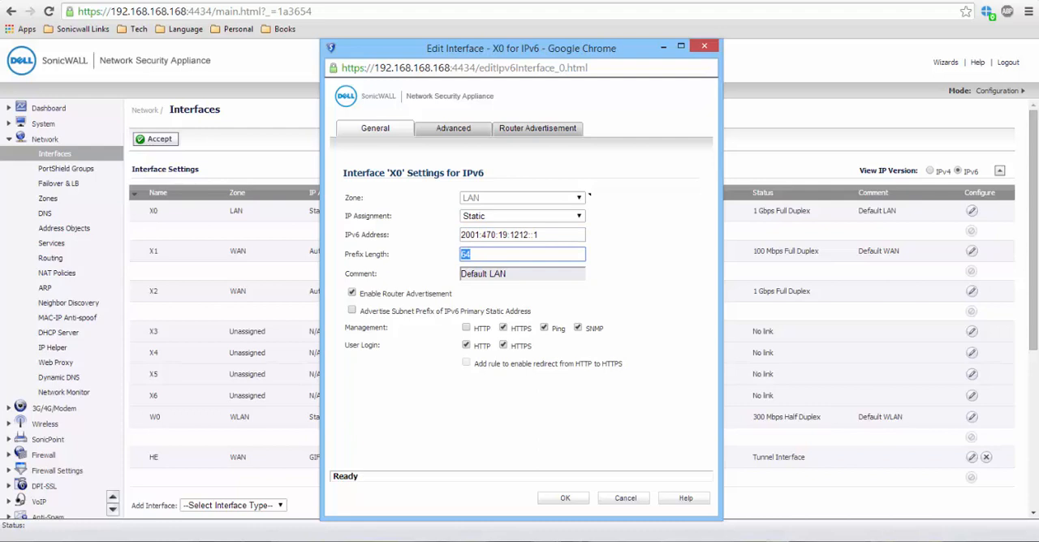
Step: Highlight the address prefix 2001:470:19:1212::, and save X0's IPv6 settings with router advertisement flags Managed and Other Configuration enabled
click(861, 541)
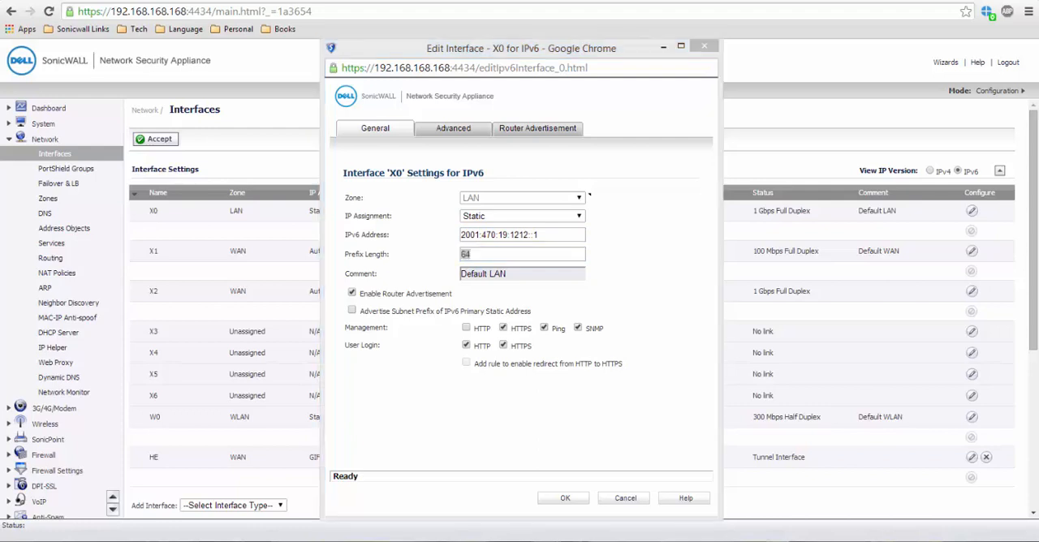
click(536, 236)
drag(533, 236, 452, 235)
key(ctrl+c)
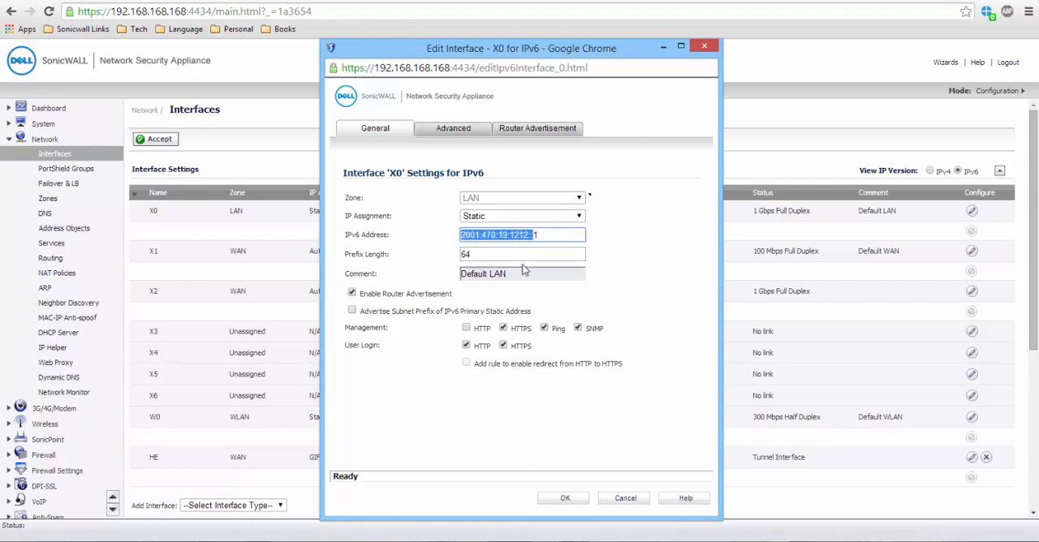
click(741, 541)
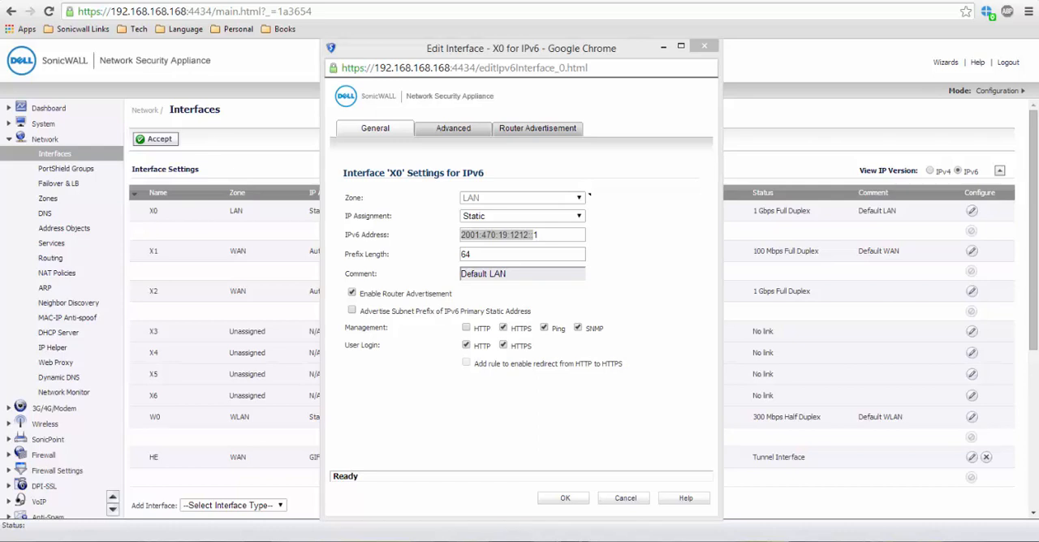
click(528, 130)
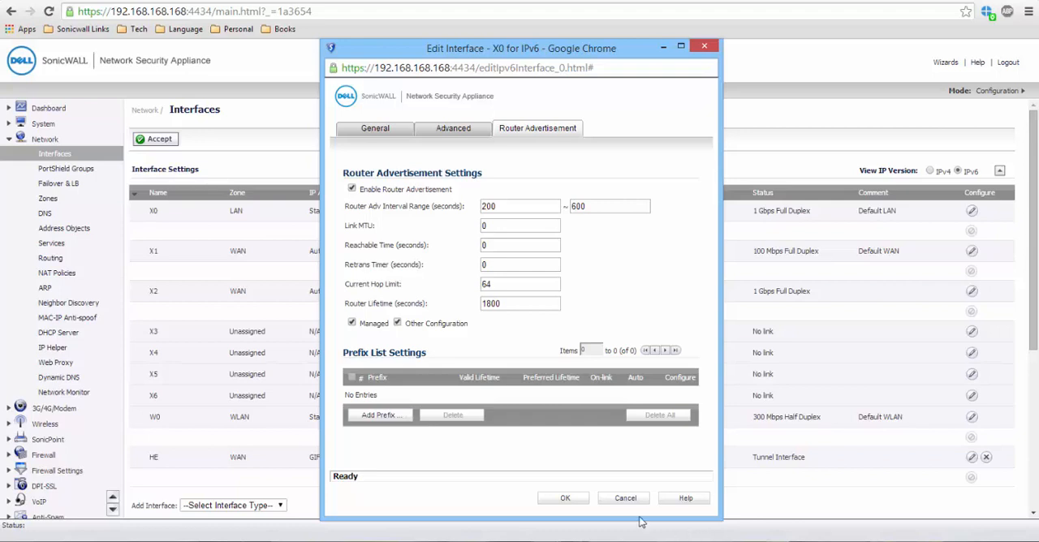
click(566, 499)
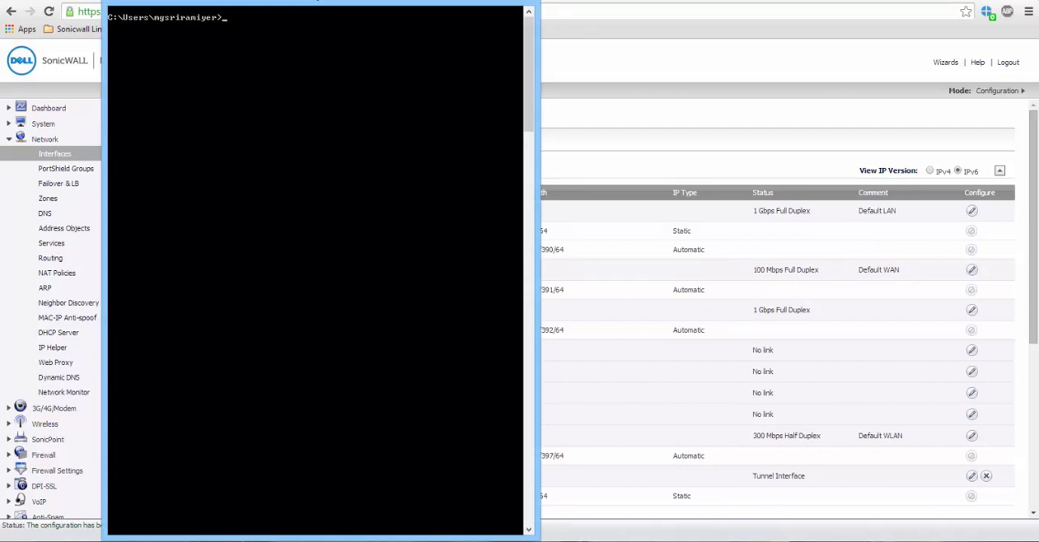
Step: List the full network adapter configuration in Command Prompt with ipconfig /all
text(ipconfig /all)
key(Return)
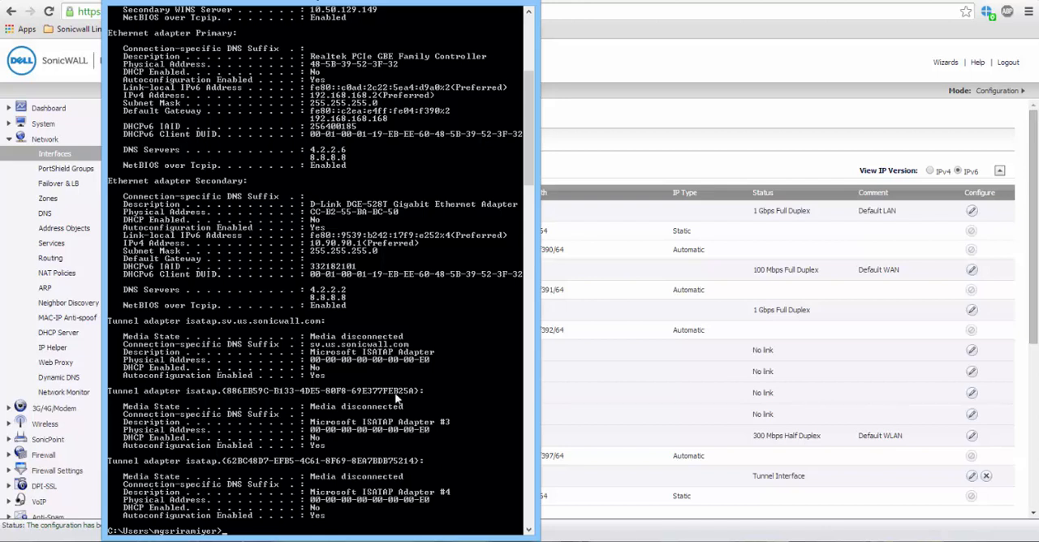
Step: Copy the Primary adapter's DHCPv6 IAID and client DUID values from the Command Prompt output into Notepad
drag(311, 124, 520, 136)
right_click(505, 135)
click(636, 541)
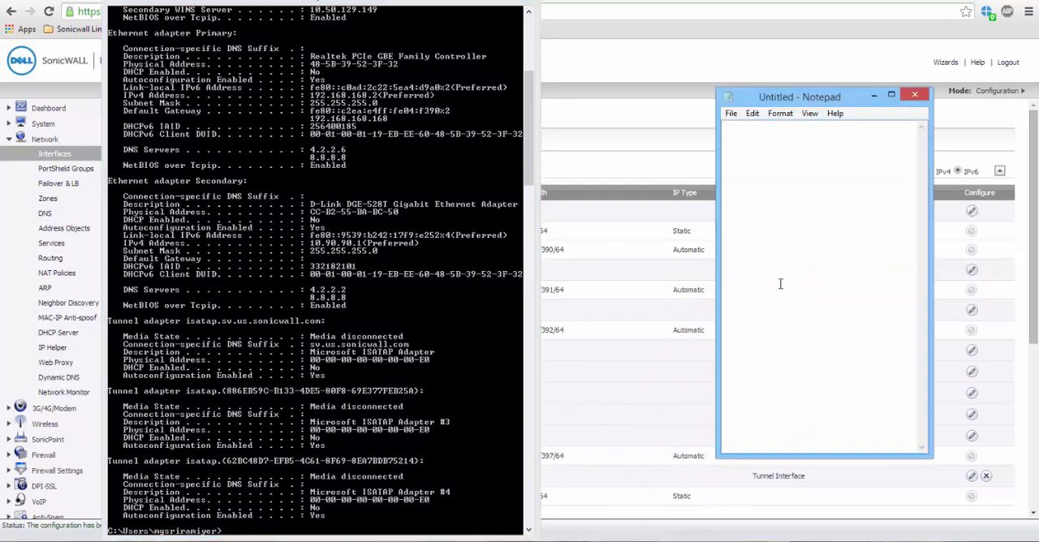
key(ctrl+v)
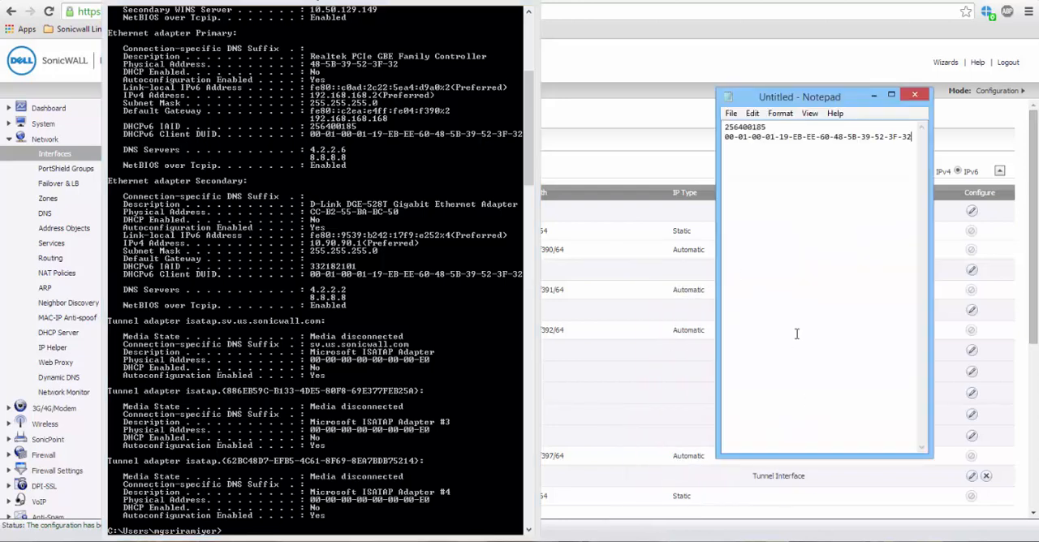
Step: Remove all hyphens from the DUID by replacing every "-" with nothing
key(ctrl+h)
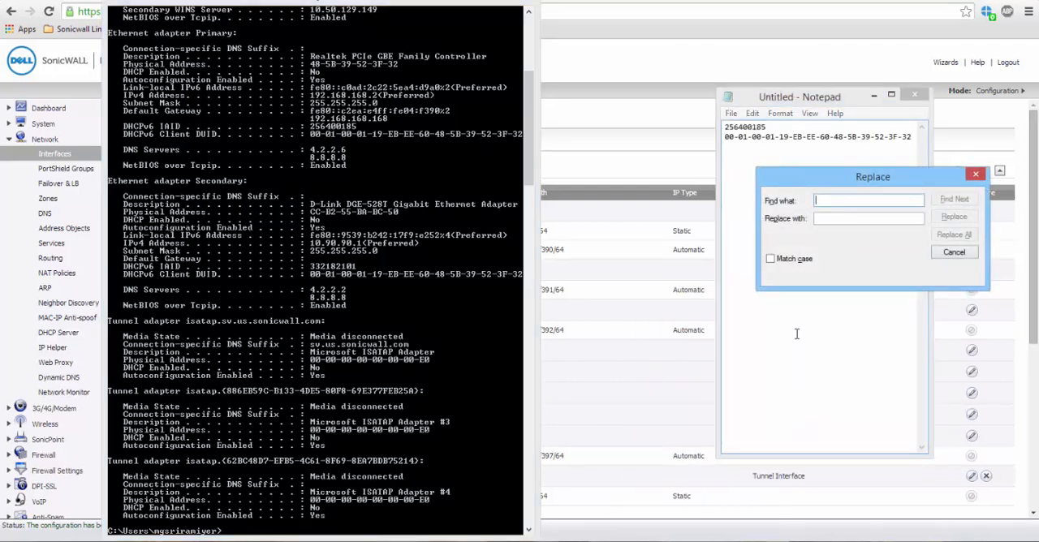
text(-)
key(alt+a)
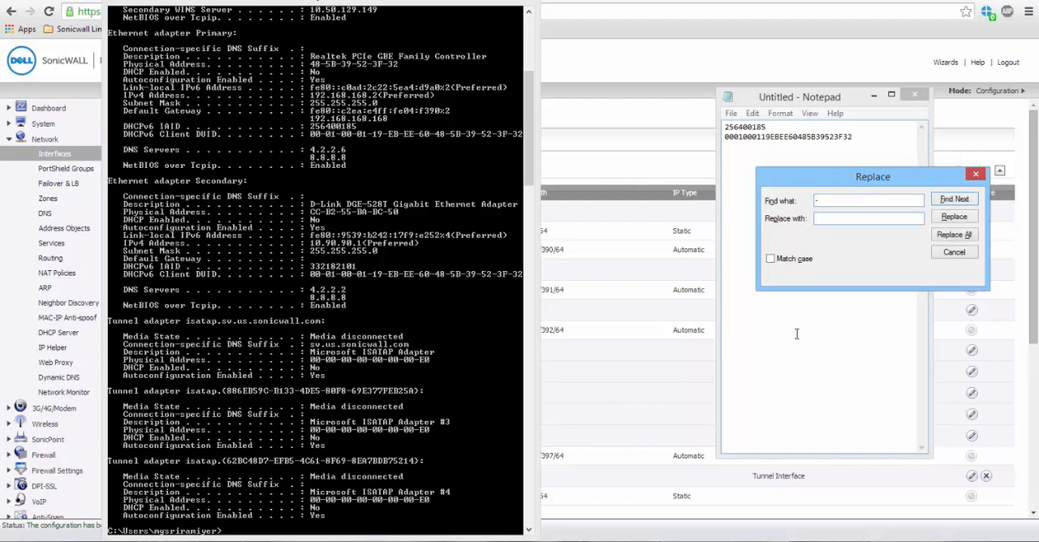
click(956, 252)
double_click(740, 136)
click(740, 136)
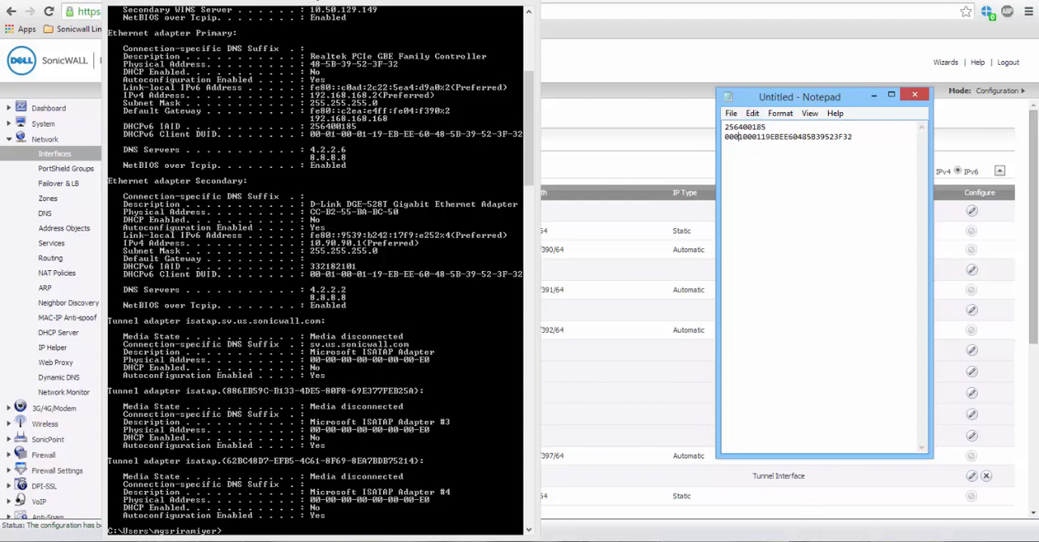
Step: Switch to the SonicWALL DHCP Server page's IPv6 view, enable the DHCPv6 server and apply the change
click(812, 539)
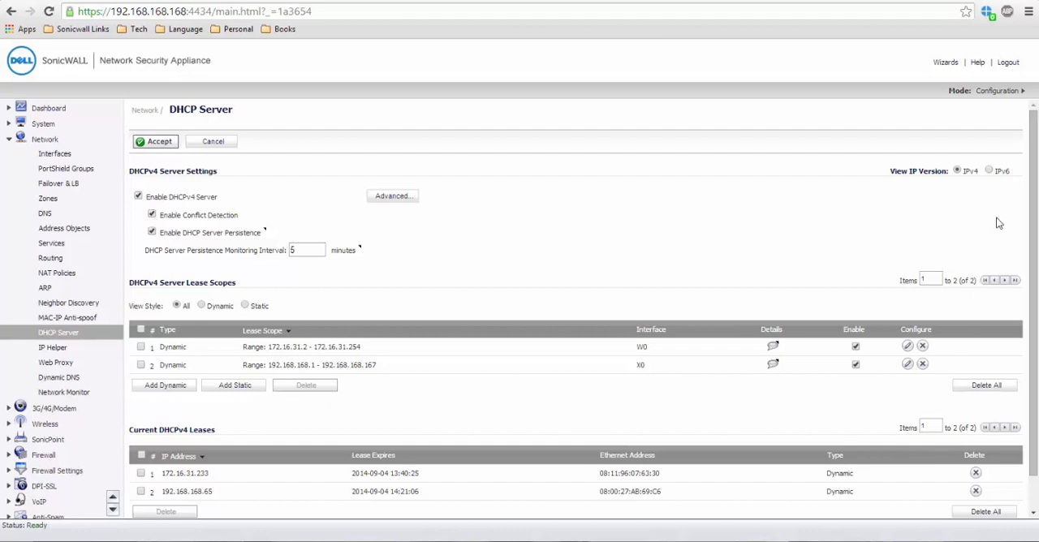
click(989, 170)
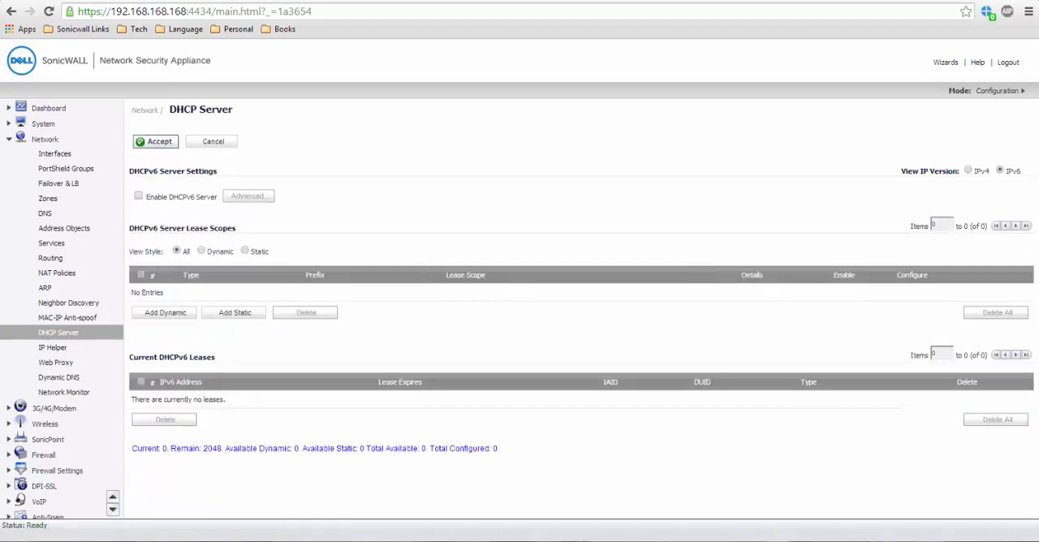
click(138, 196)
click(167, 144)
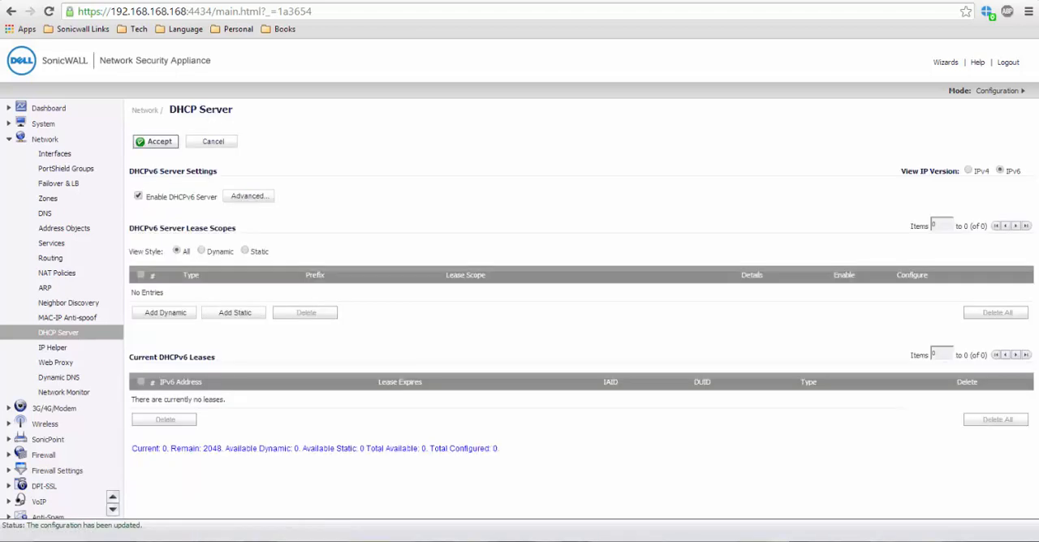
Step: Start a new static DHCPv6 scope with the entry name Windows-8
click(254, 318)
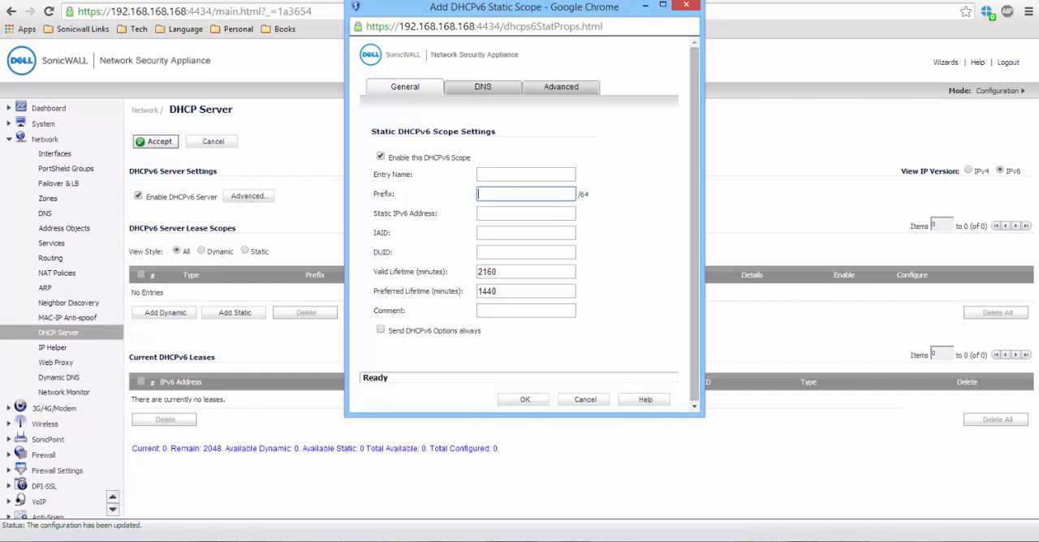
click(526, 174)
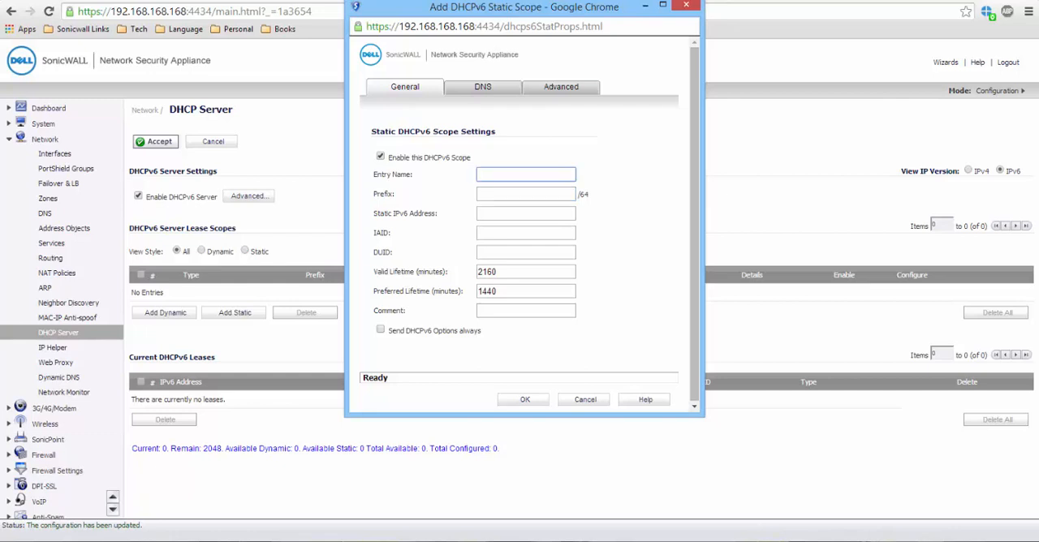
text(Windows-8)
key(Tab)
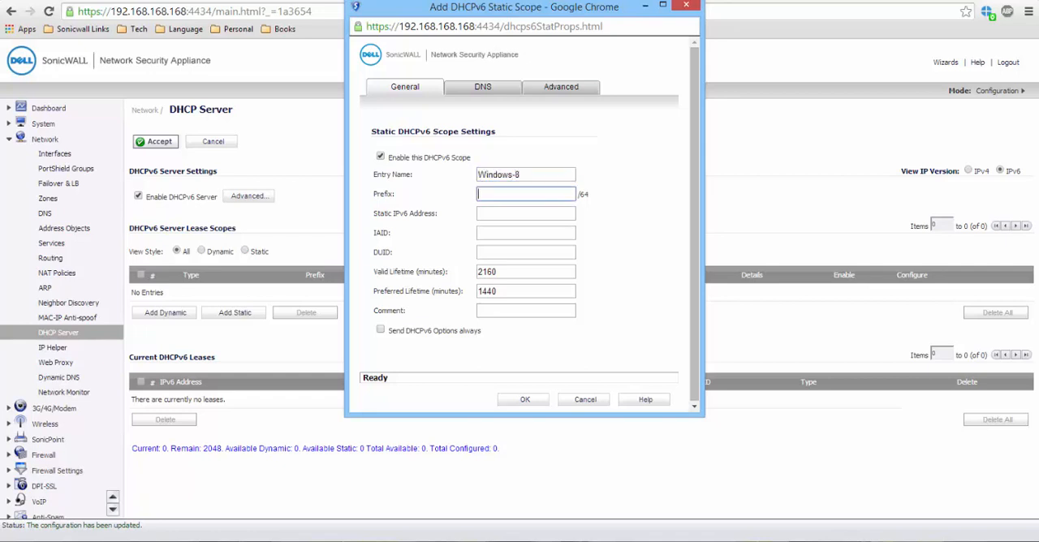
Step: Set the scope's prefix to 2001:470:19:1212:: and its static IPv6 address to 2001:470:19:1212::2
key(ctrl+v)
click(514, 211)
text(2001:470:19:1212::)
text(2)
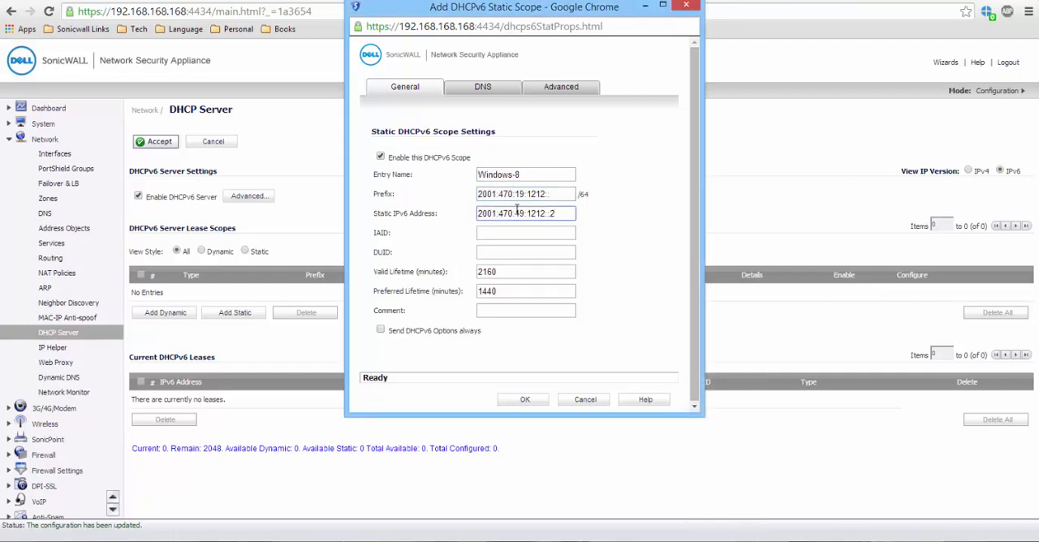
key(Tab)
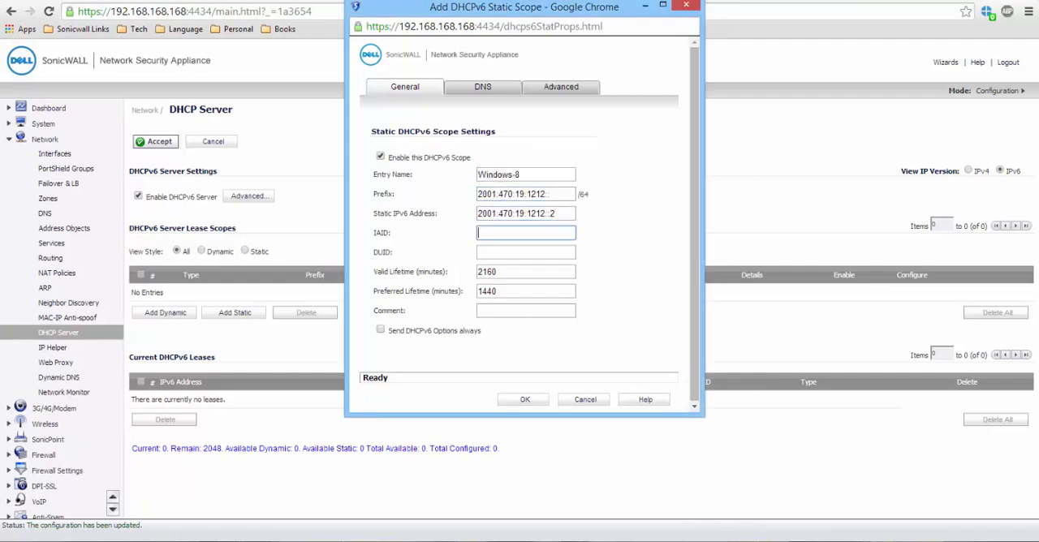
Step: Copy the IAID 256400185 from Notepad into the static scope's IAID field
key(alt+Tab)
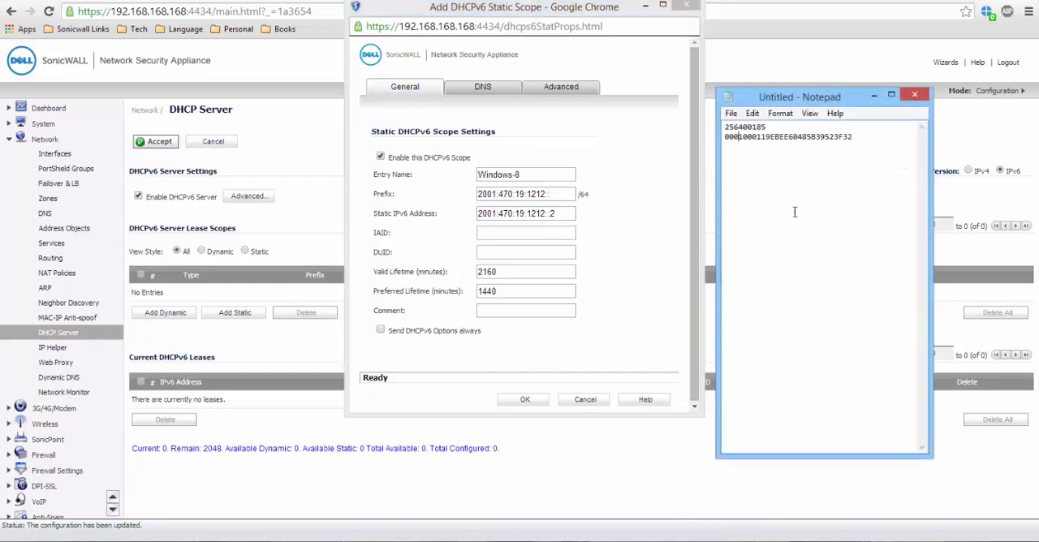
drag(766, 128, 725, 127)
key(ctrl+c)
click(527, 230)
key(ctrl+v)
click(509, 252)
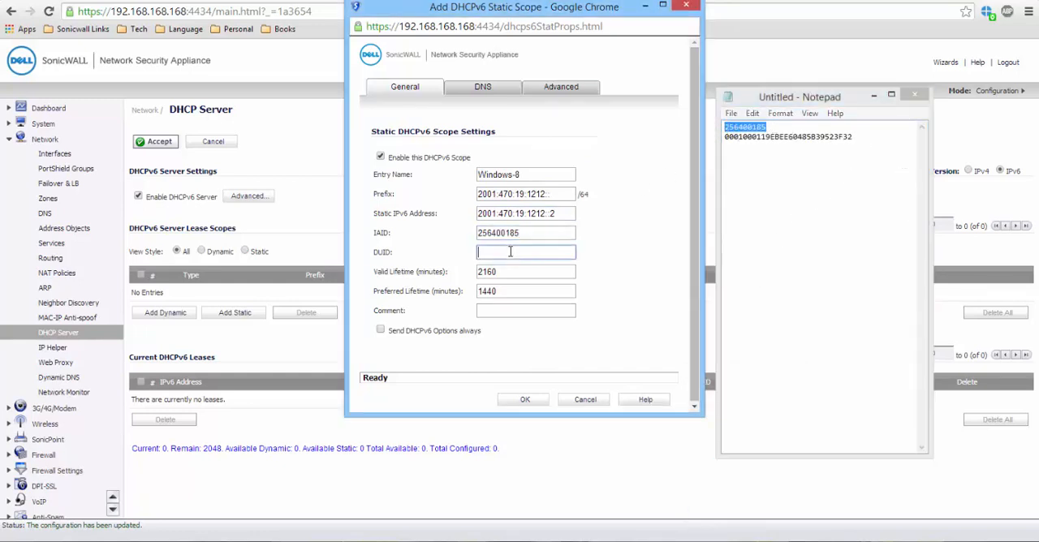
double_click(812, 137)
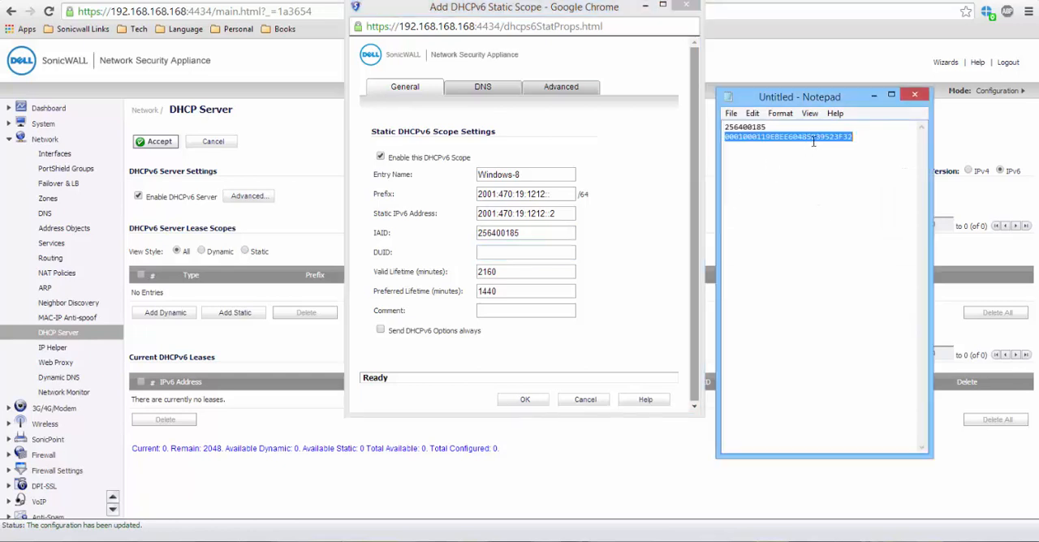
click(507, 253)
key(ctrl+v)
click(783, 251)
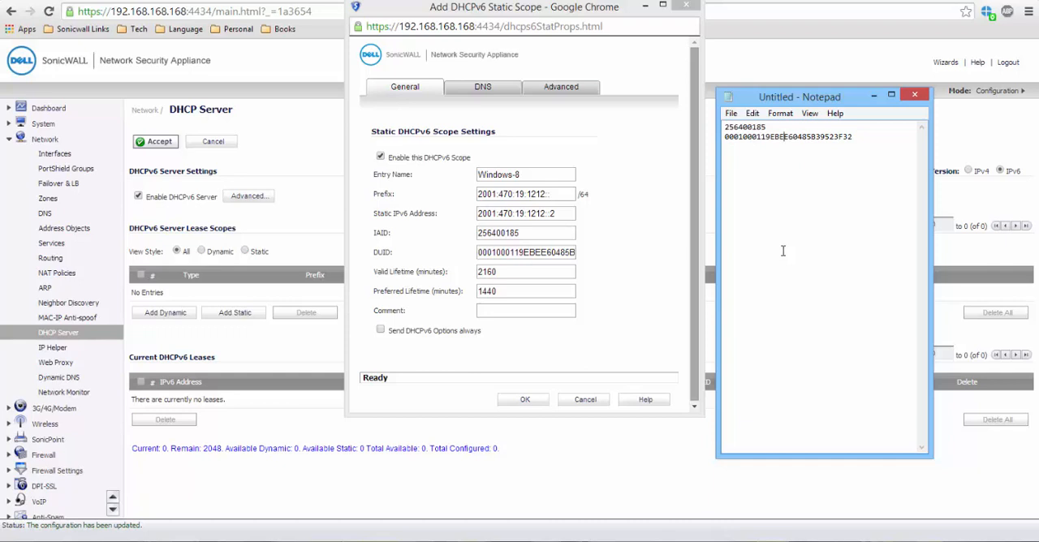
Step: Keep the scope's DNS settings inherited from the SonicWALL, minimize Notepad and save the static scope
click(486, 89)
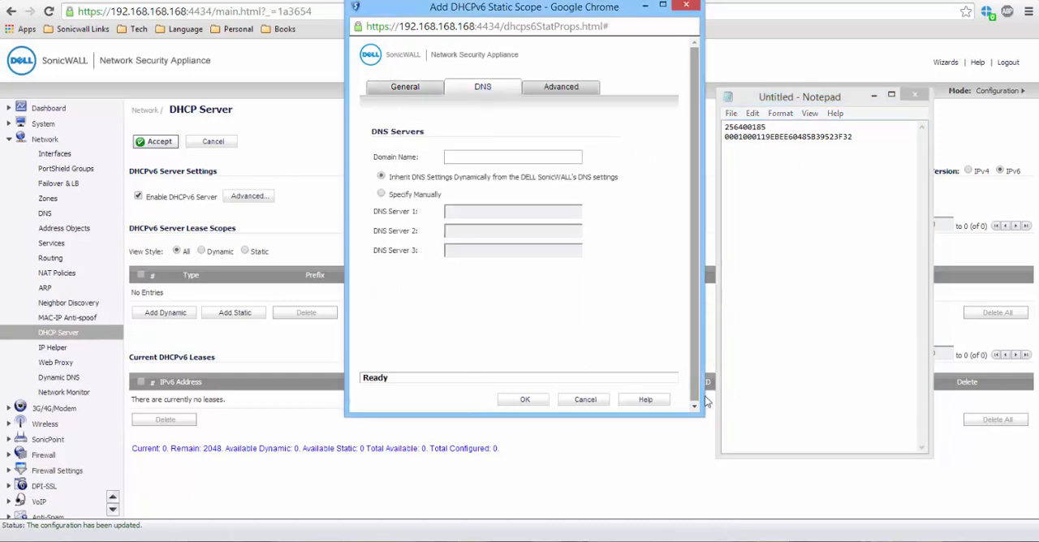
click(875, 96)
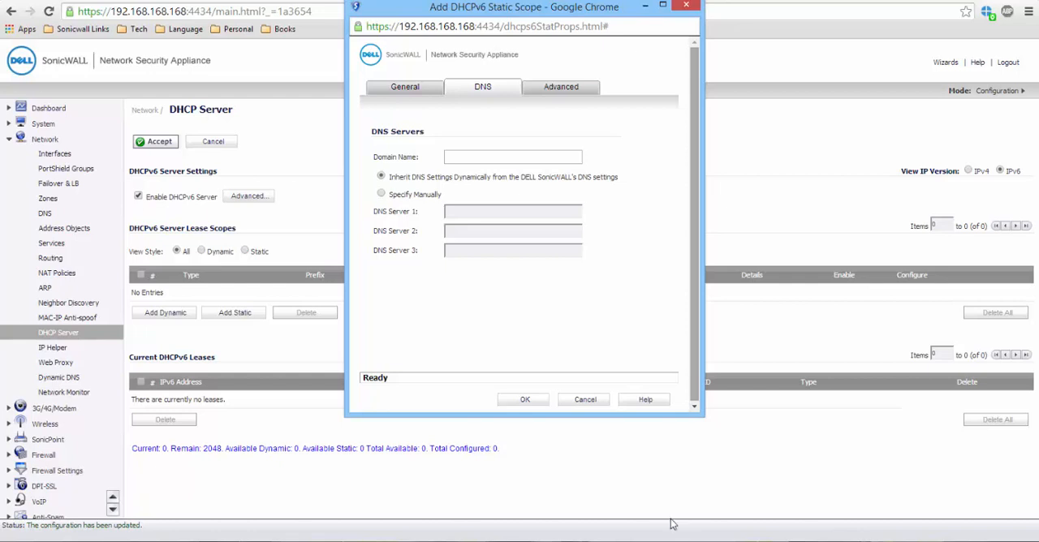
click(536, 401)
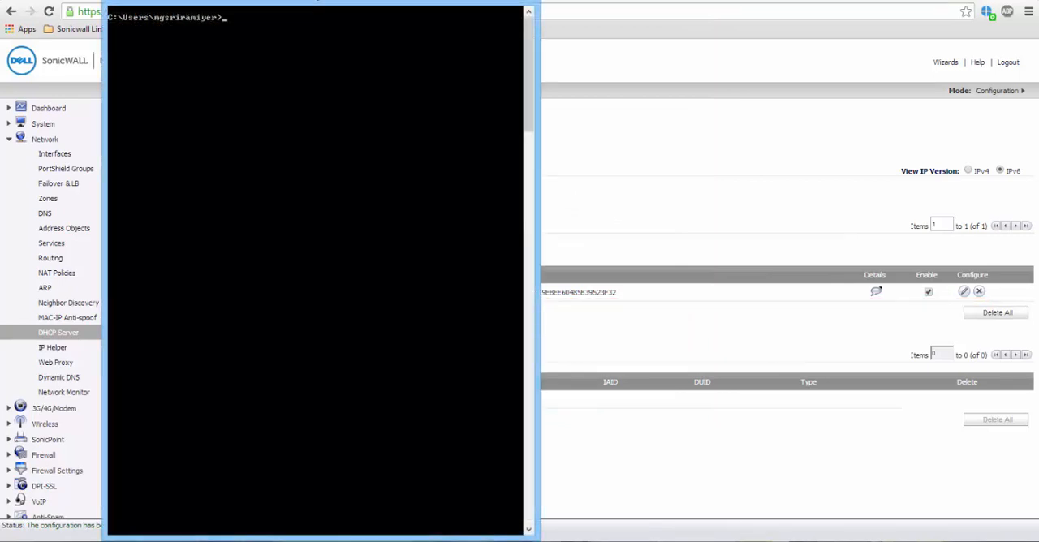
Step: Renew the Primary adapter's IPv6 lease in Command Prompt with ipconfig/renew6 Primary
text(ipconfig/)
key(BackSpace)
text(renew6 Primary)
key(Return)
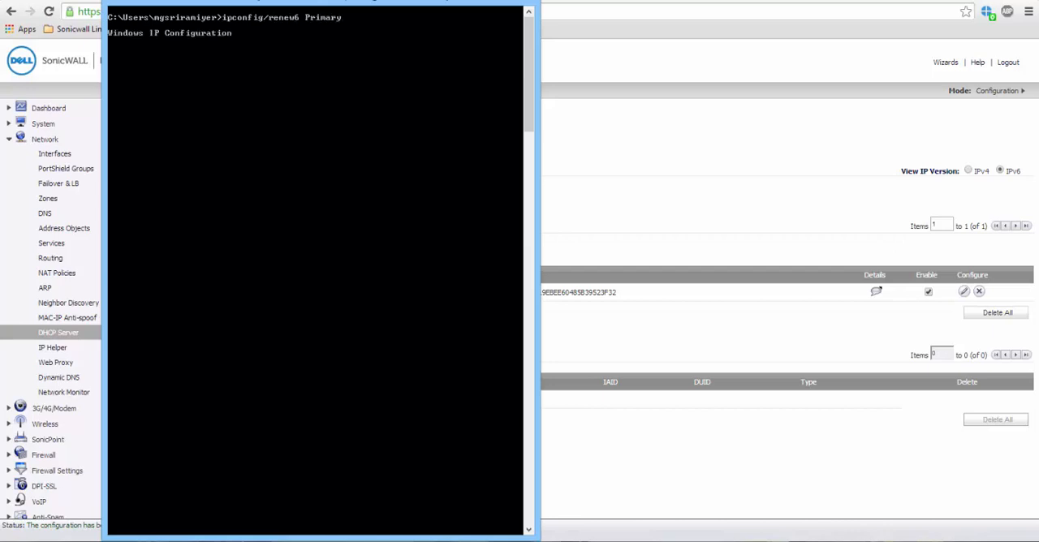